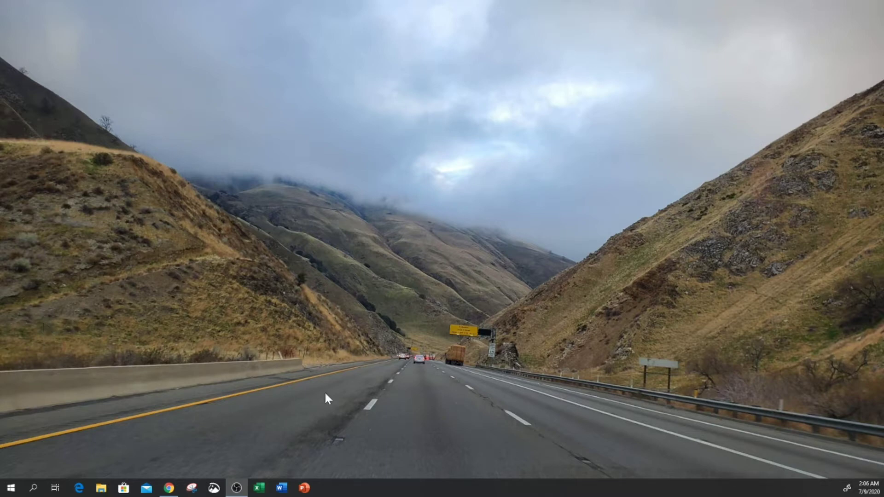
Launch PowerPoint and create a new blank presentation
left_click(305, 490)
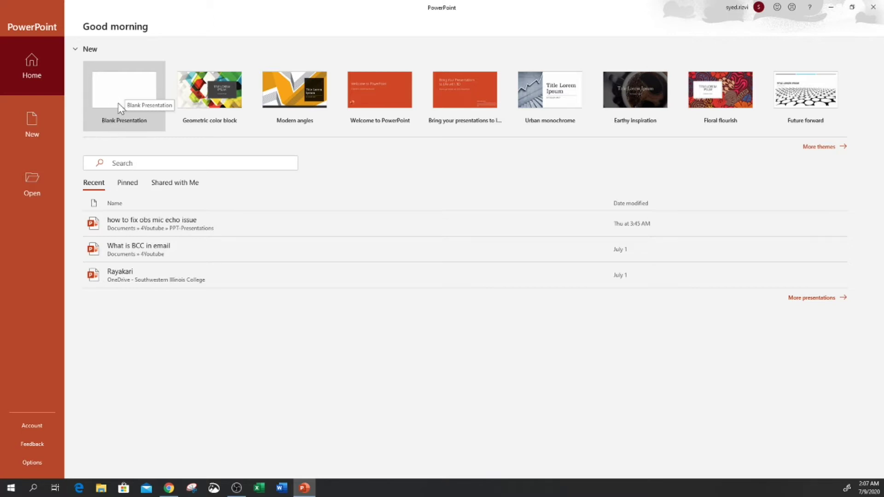
left_click(115, 88)
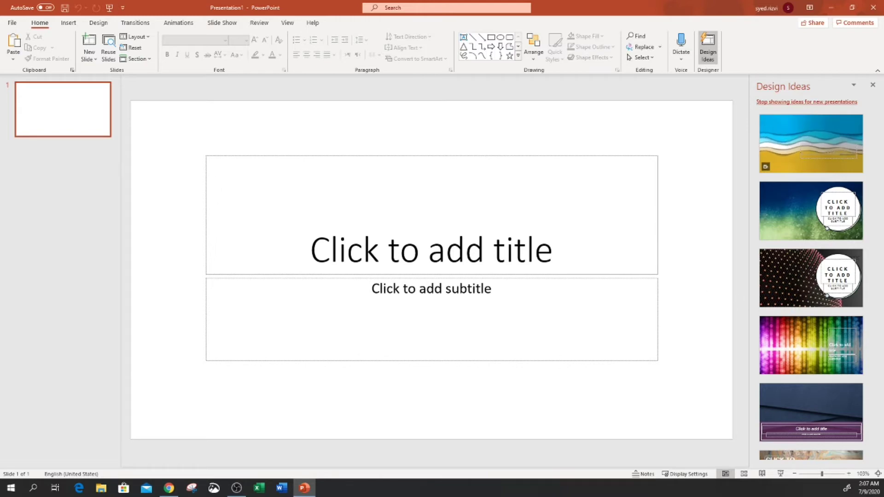
Enter 'Planting Seedlings' as the first slide's title, correcting typos along the way
key("Tab")
key("Return")
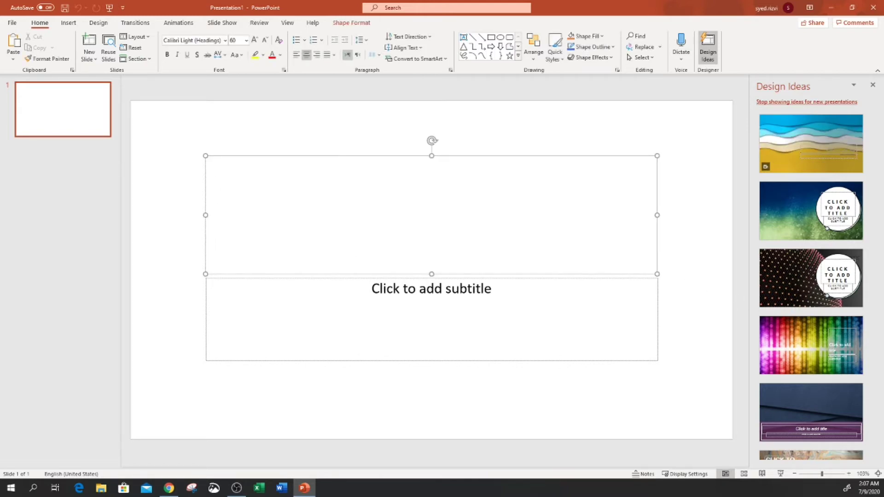
type("Pa")
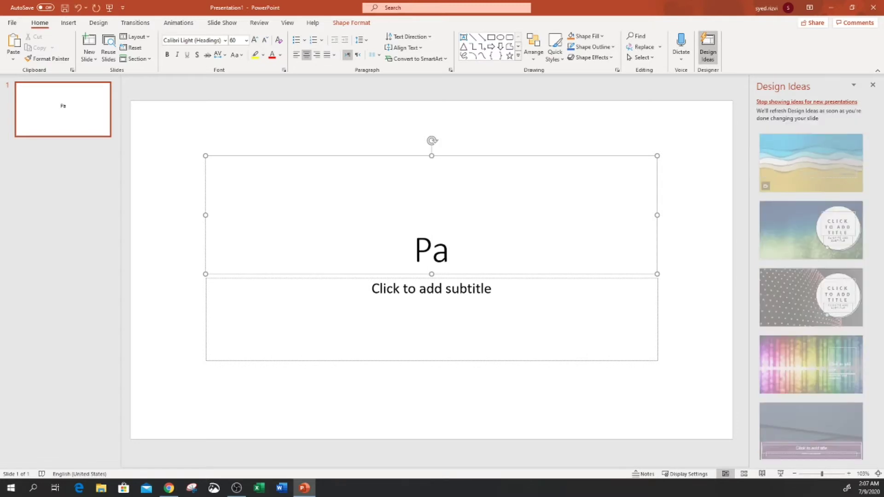
key("BackSpace")
type("lanin")
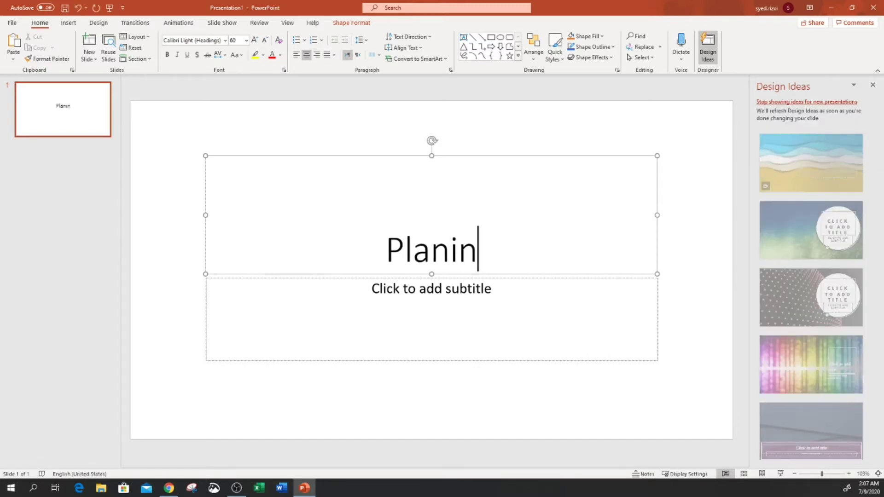
key("BackSpace")
key("BackSpace")
type("ting")
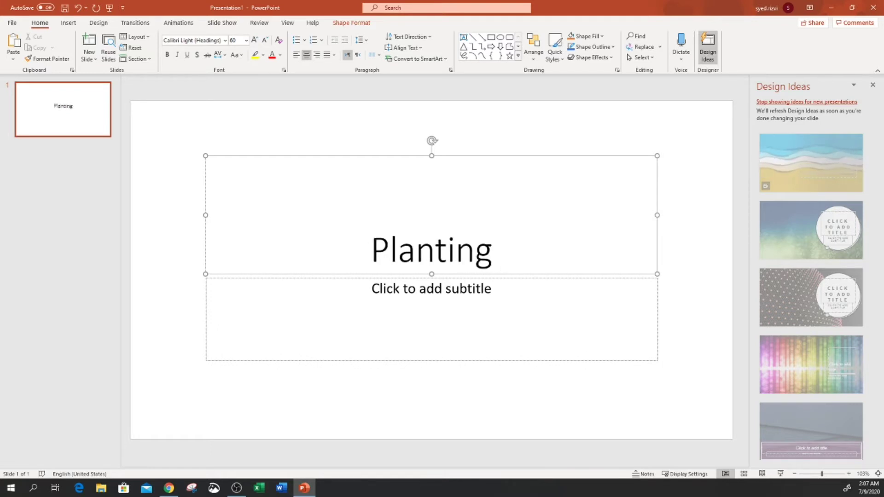
key("BackSpace")
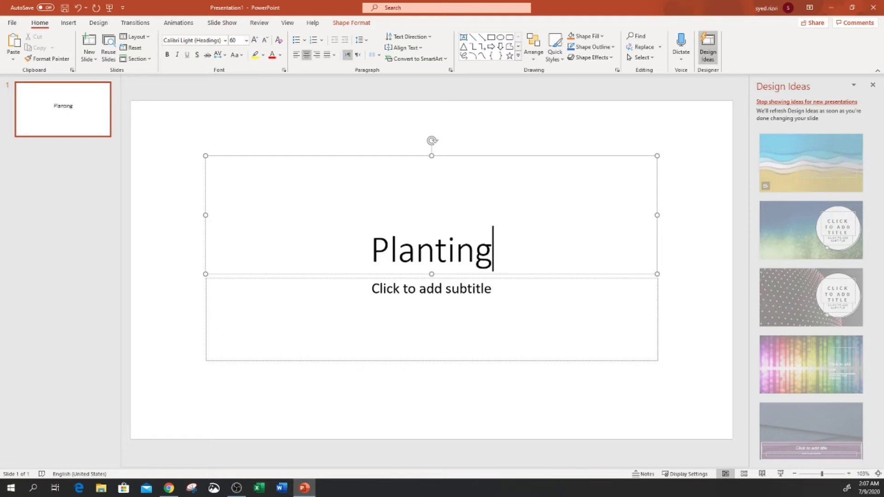
type("S")
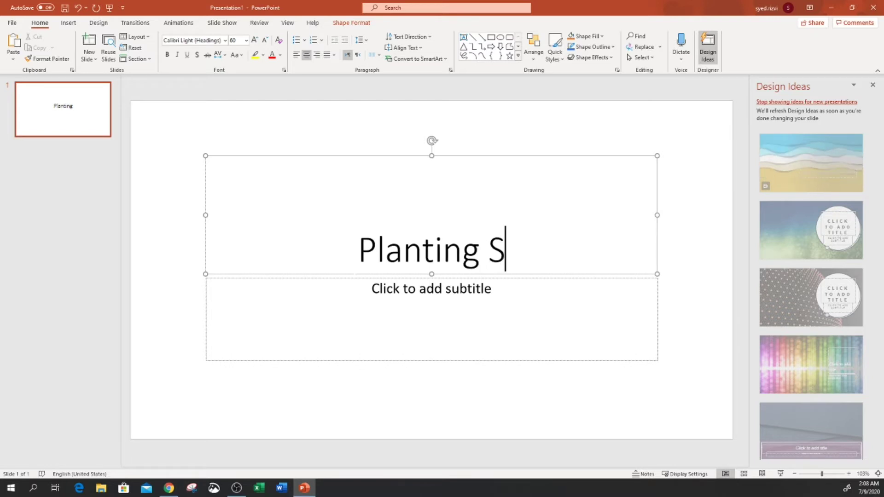
type("eedling")
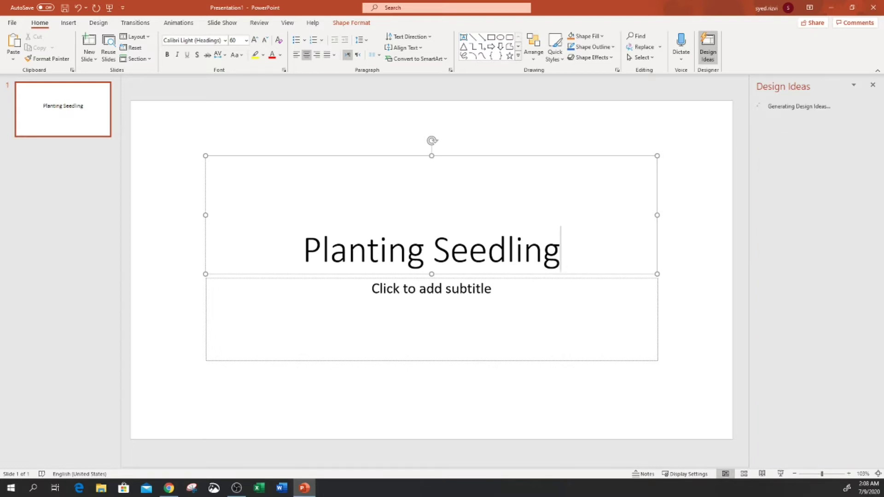
type("s")
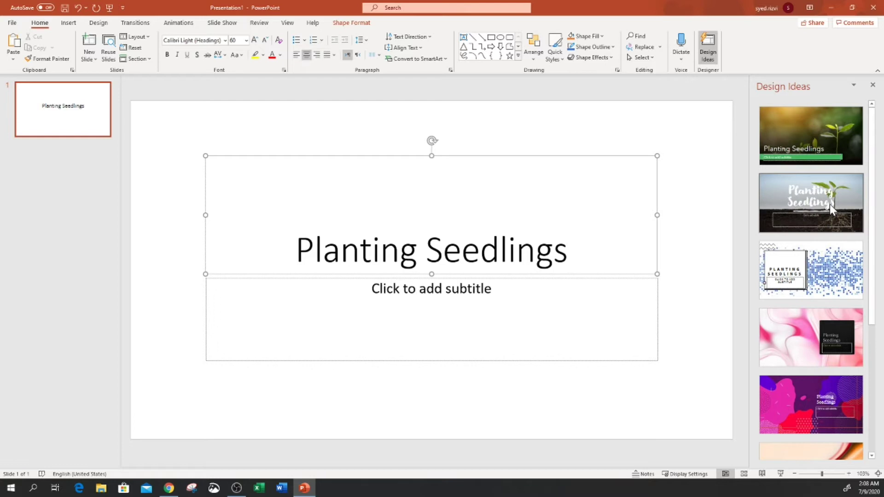
Browse the Design Ideas suggestions, then place the cursor in the subtitle placeholder
scroll(876, 242, "down", 2)
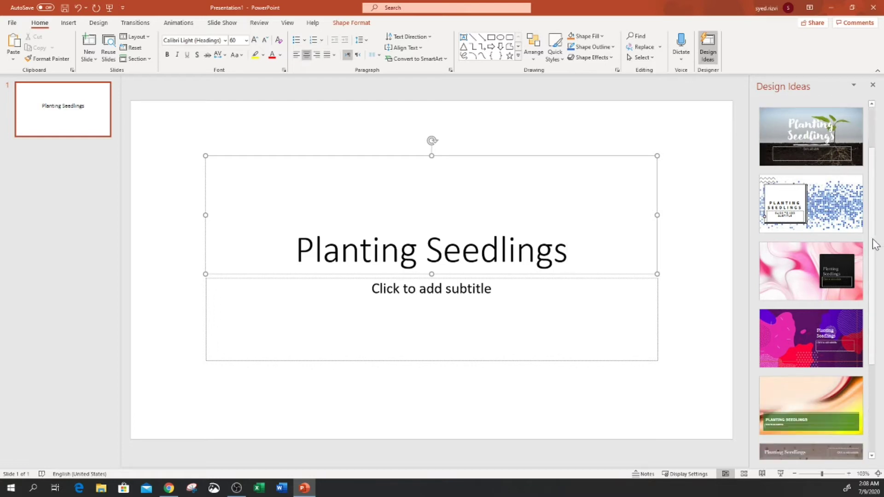
scroll(836, 212, "down", 1)
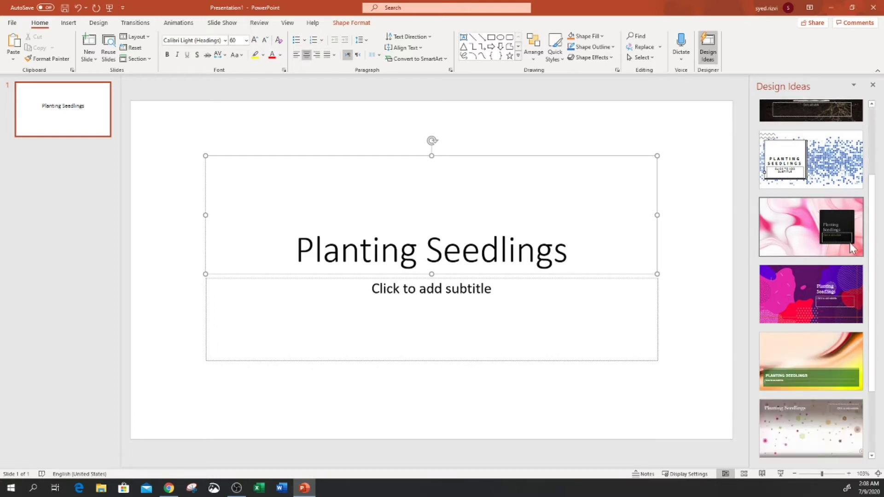
scroll(780, 312, "down", 2)
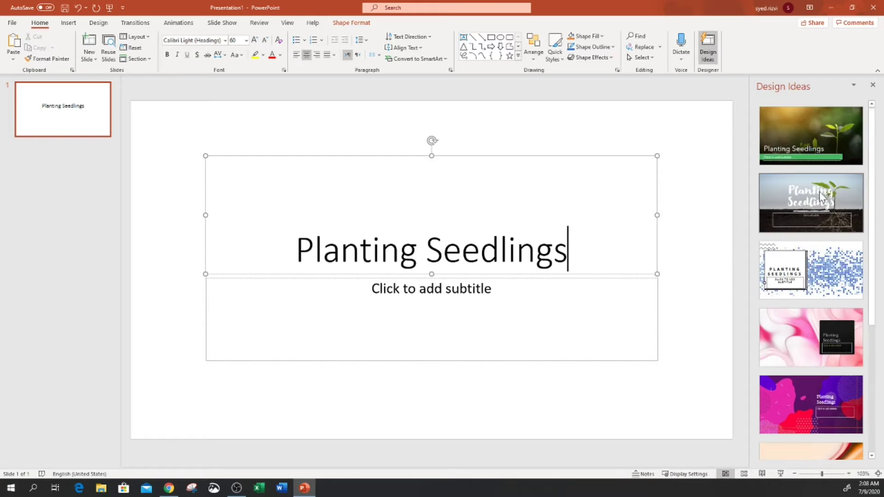
left_click(431, 288)
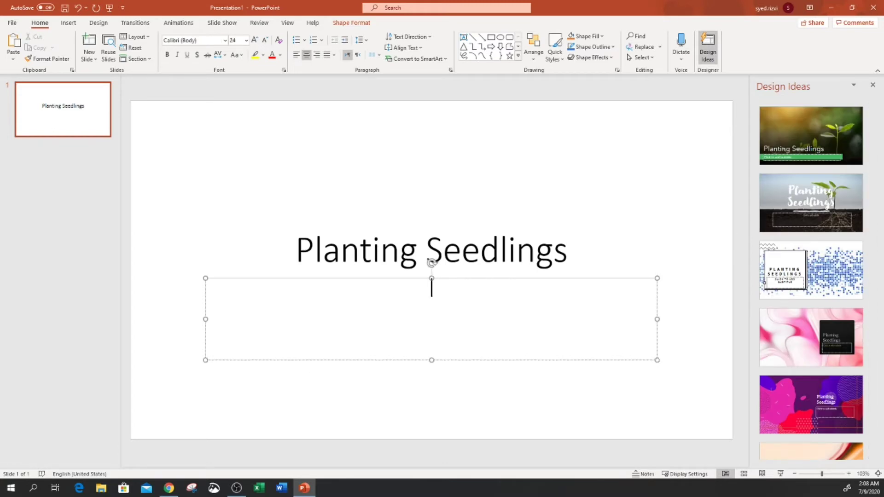
Add 'Video Tutorial' as the subtitle and return to the title box
type("Vi")
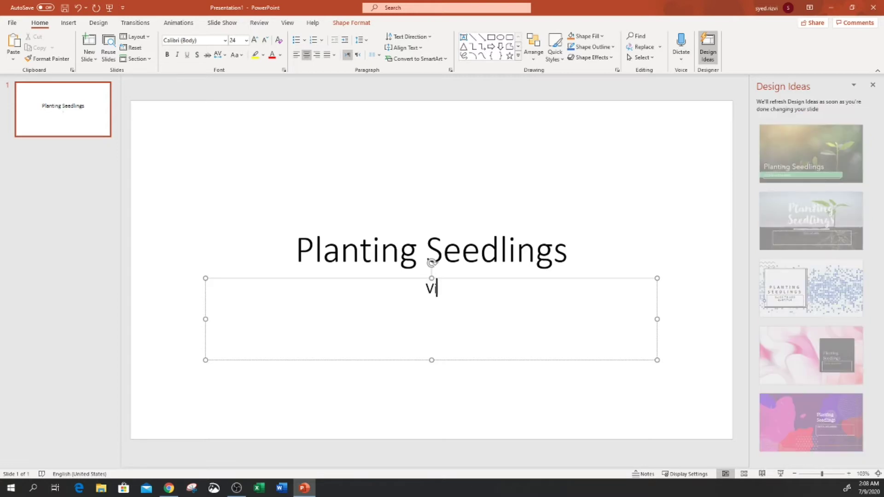
type("deo Tutorial")
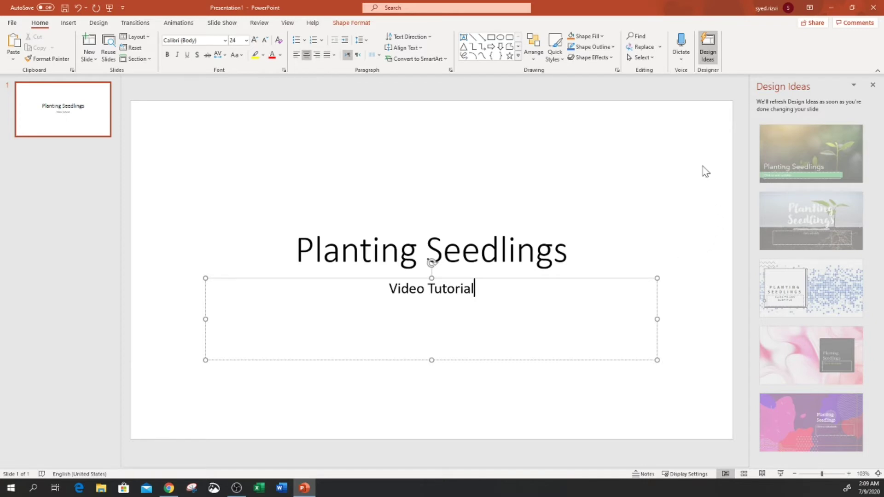
left_click(553, 251)
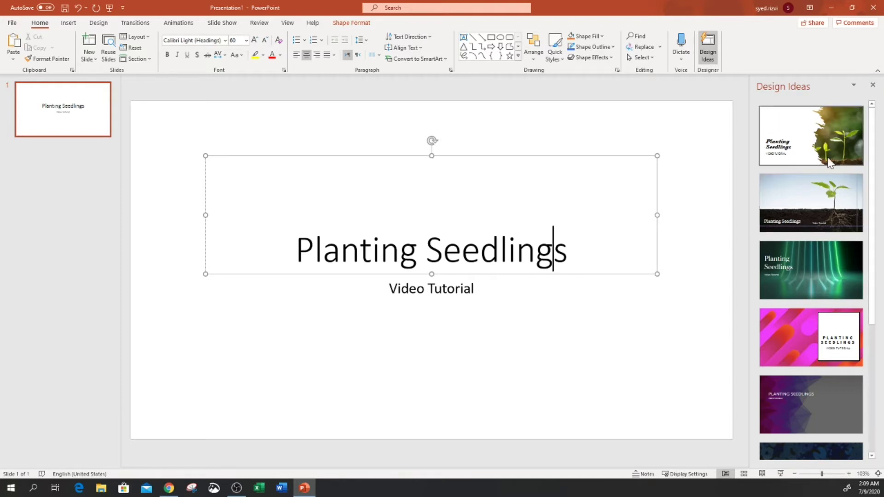
scroll(836, 202, "down", 3)
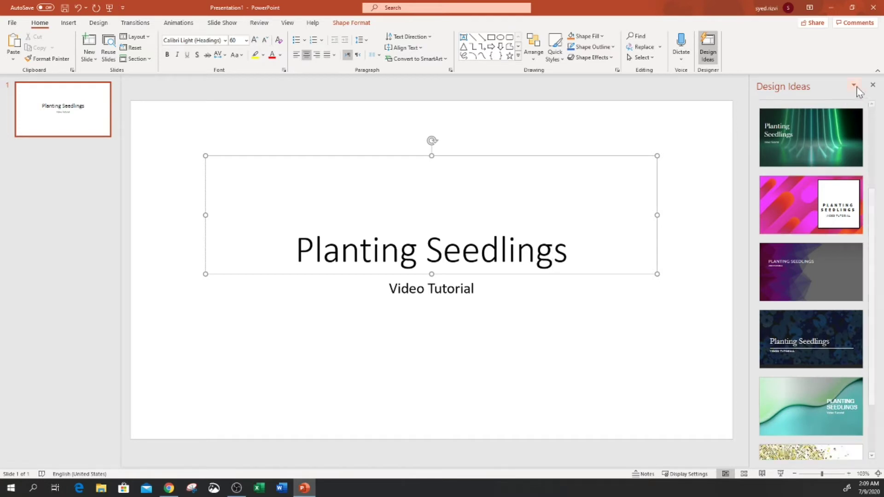
left_click(874, 86)
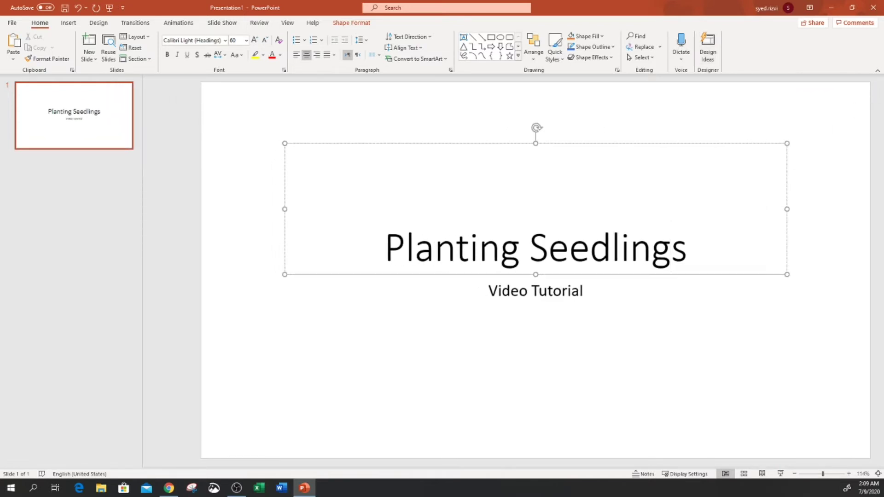
left_click(704, 52)
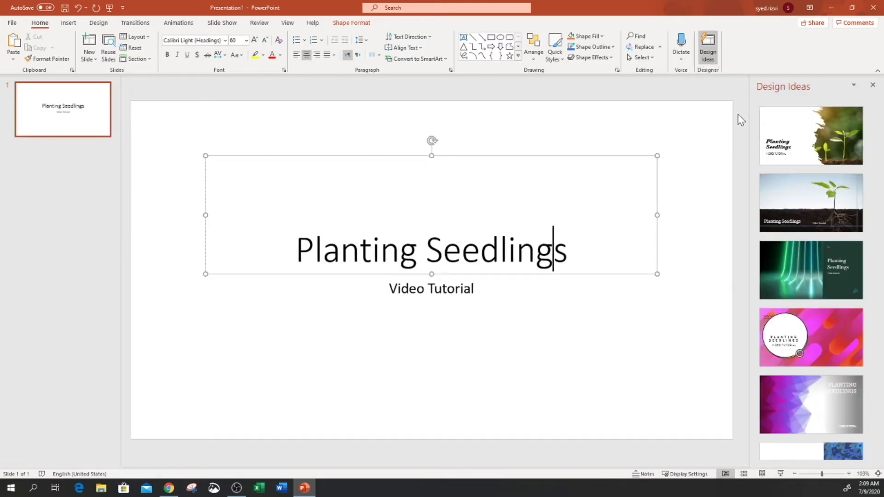
scroll(811, 285, "down", 4)
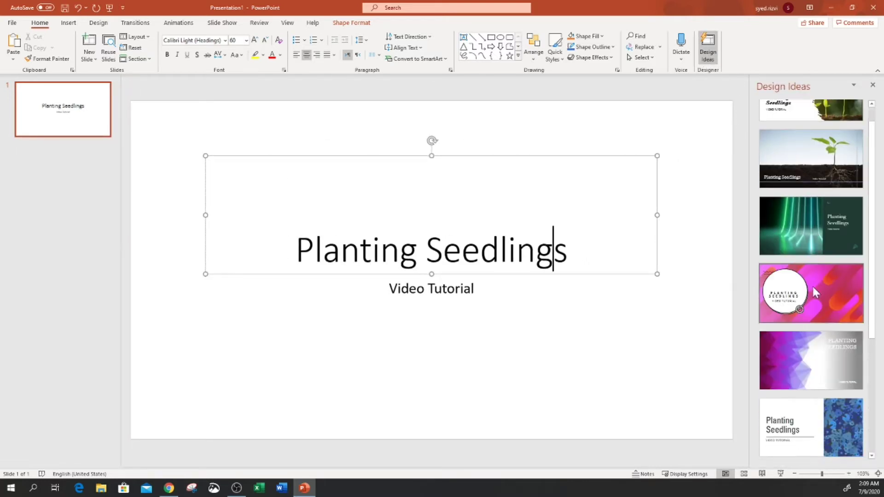
scroll(811, 302, "down", 2)
scroll(809, 302, "up", 5)
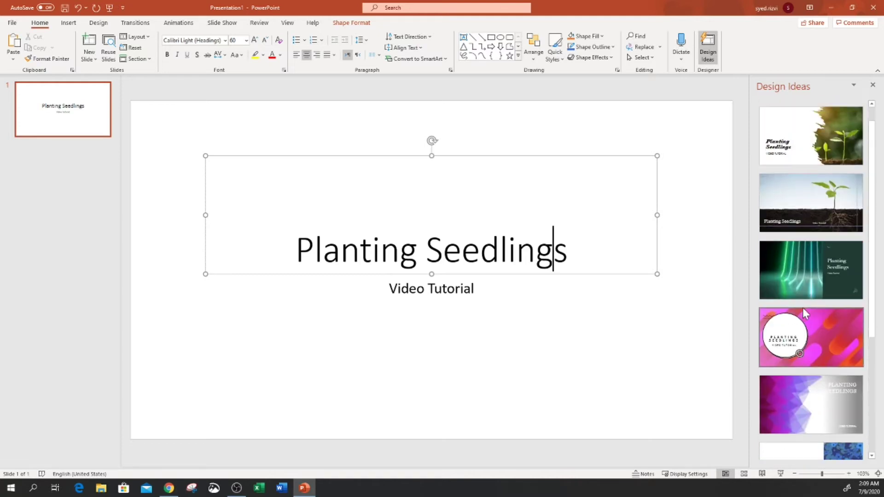
Apply the seedling-over-soil Design Idea to the Planting Seedlings title slide
left_click(98, 23)
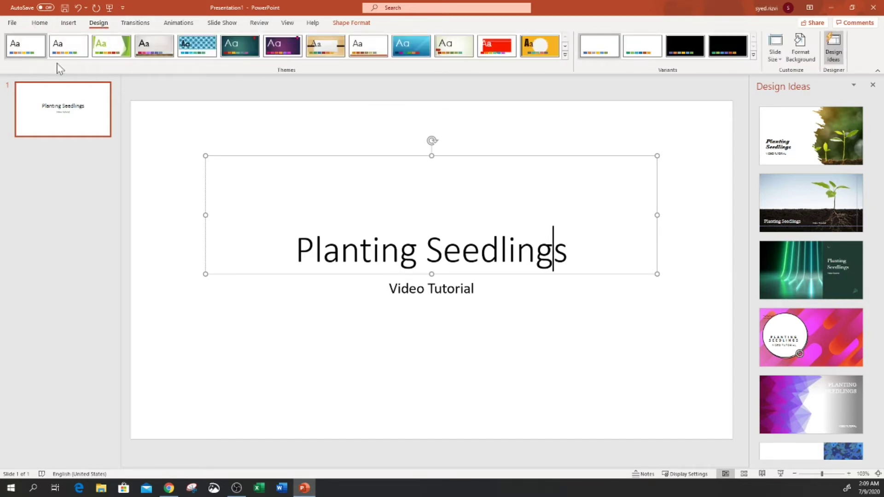
left_click(834, 55)
left_click(834, 48)
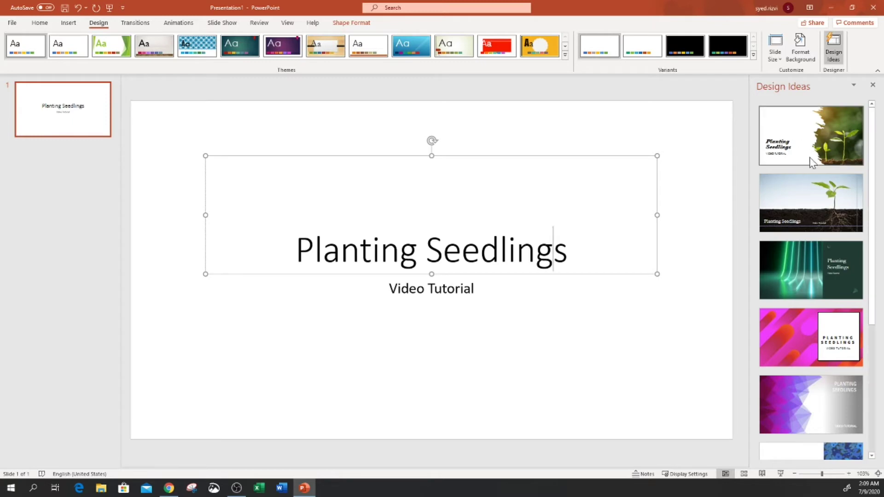
left_click(817, 202)
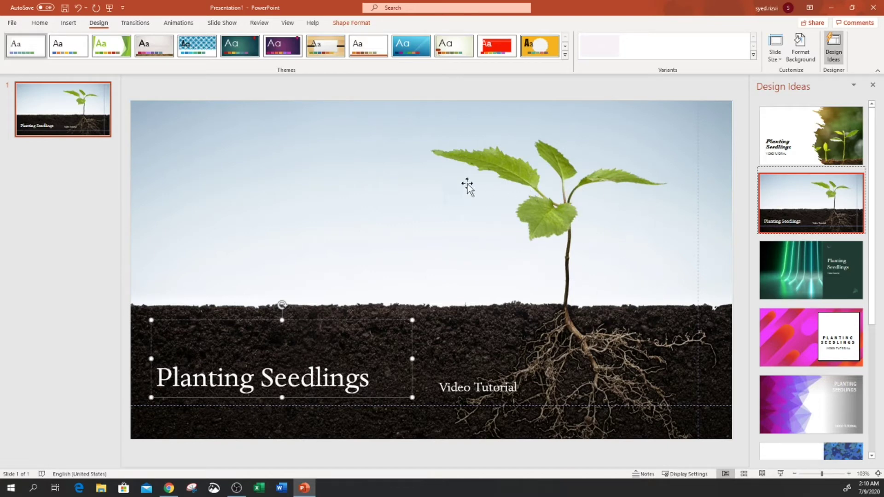
left_click(451, 189)
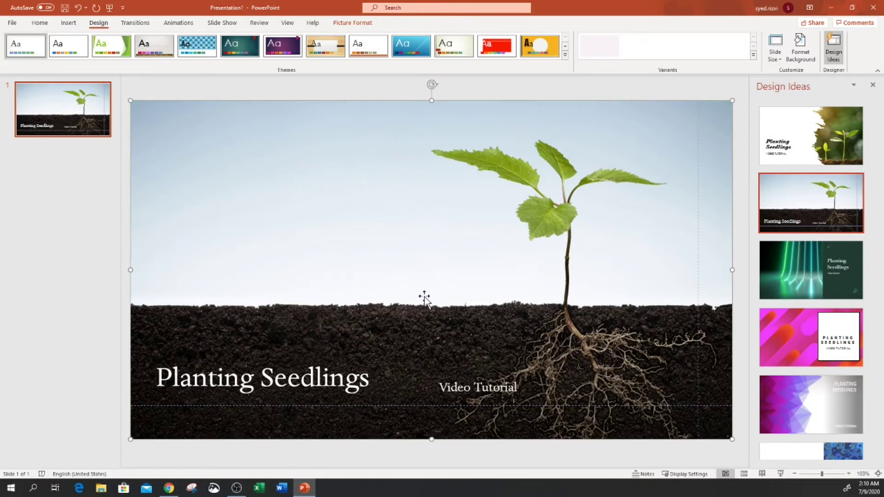
Insert a new second slide and begin editing its title
right_click(77, 160)
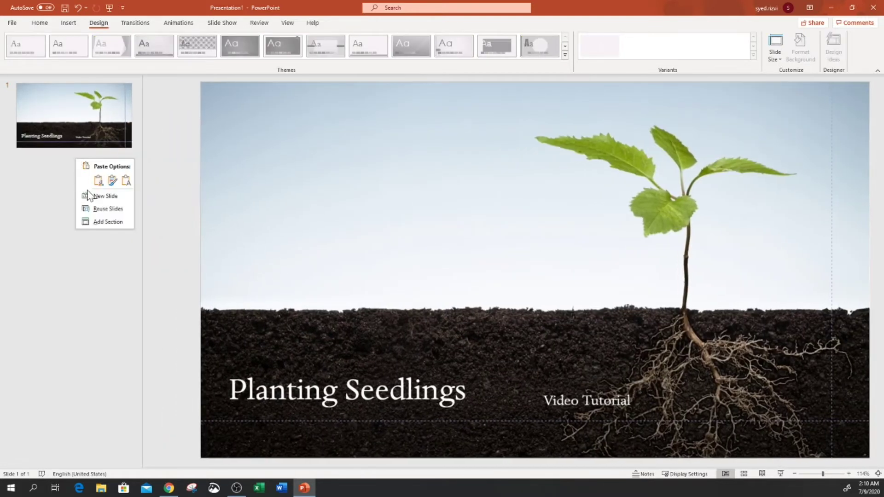
left_click(101, 196)
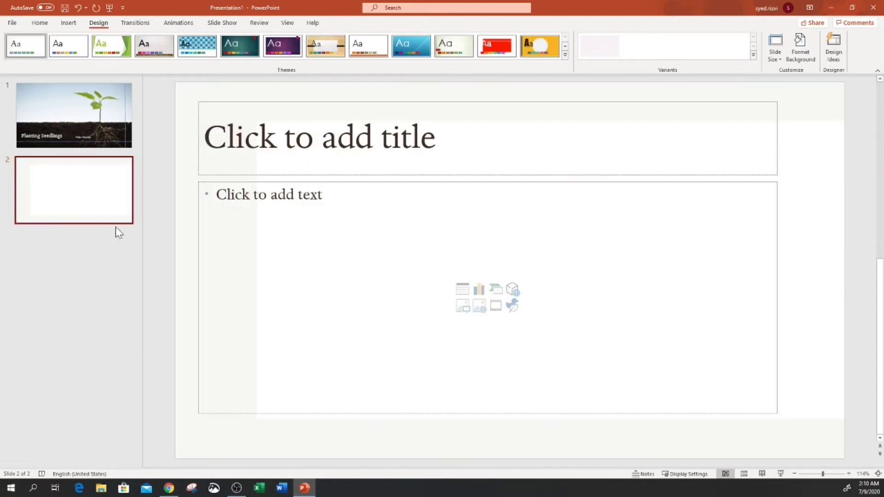
left_click(204, 136)
Title slide 2 'Seedling' and list Seeds, Pots and Flowers as bullets
type("S")
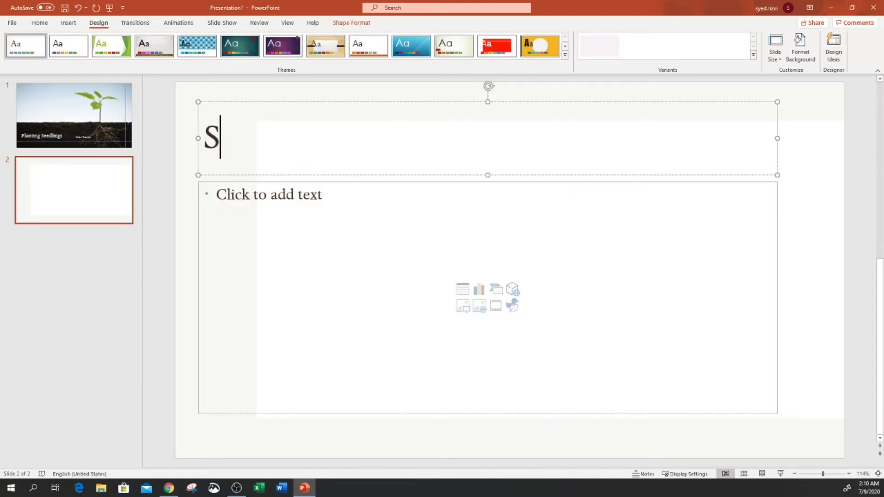
type("eedling")
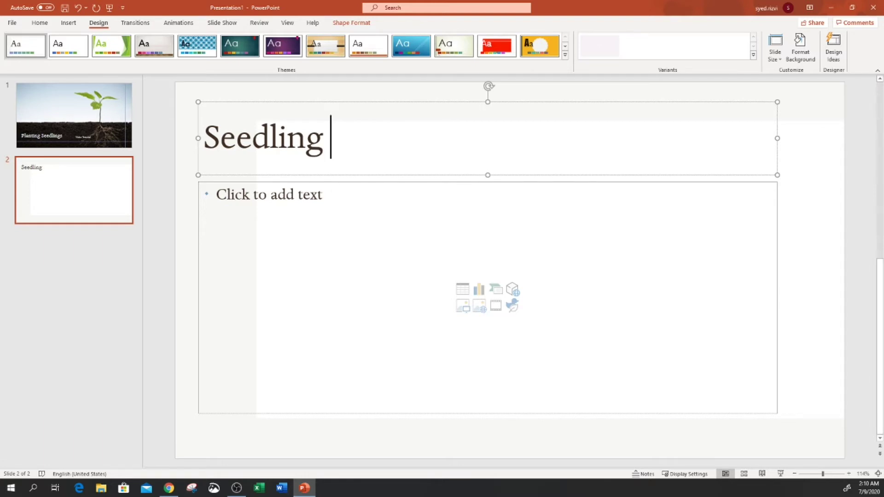
left_click(216, 194)
type("Seeds ")
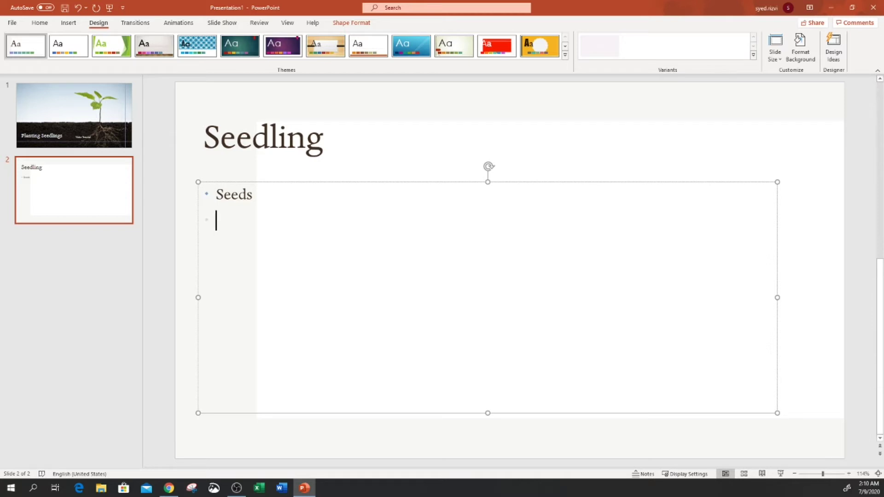
type("Pots Fl")
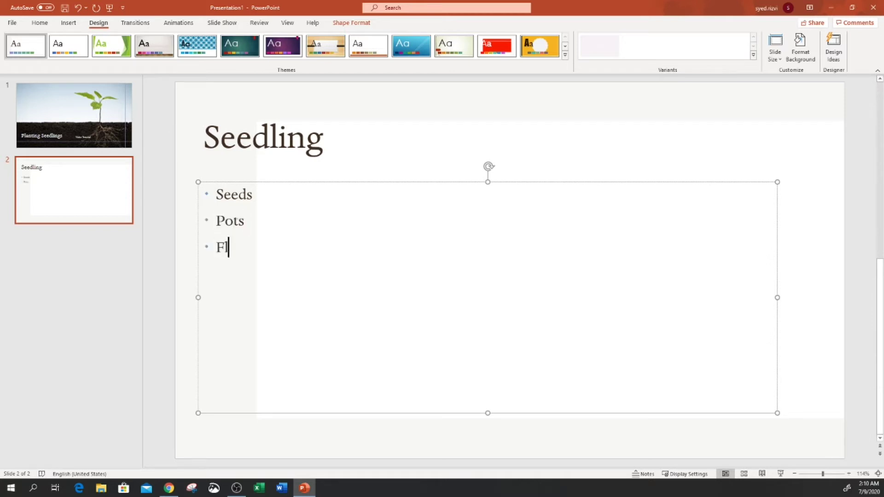
type("owers")
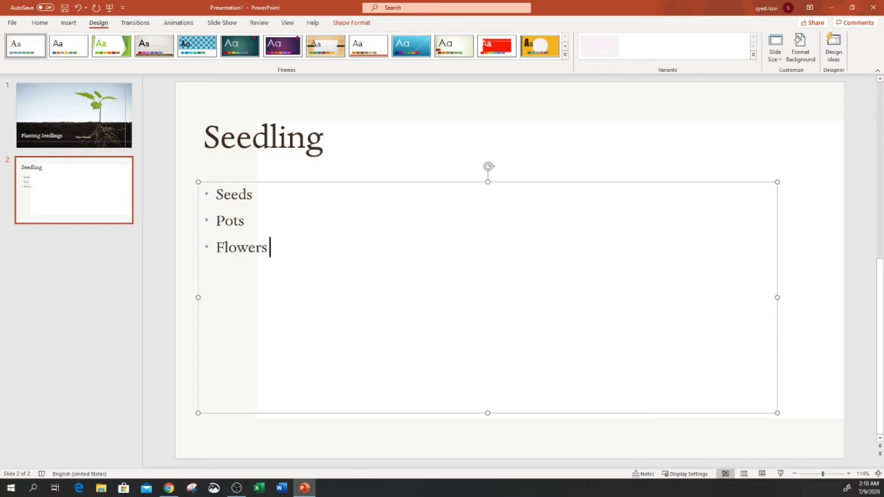